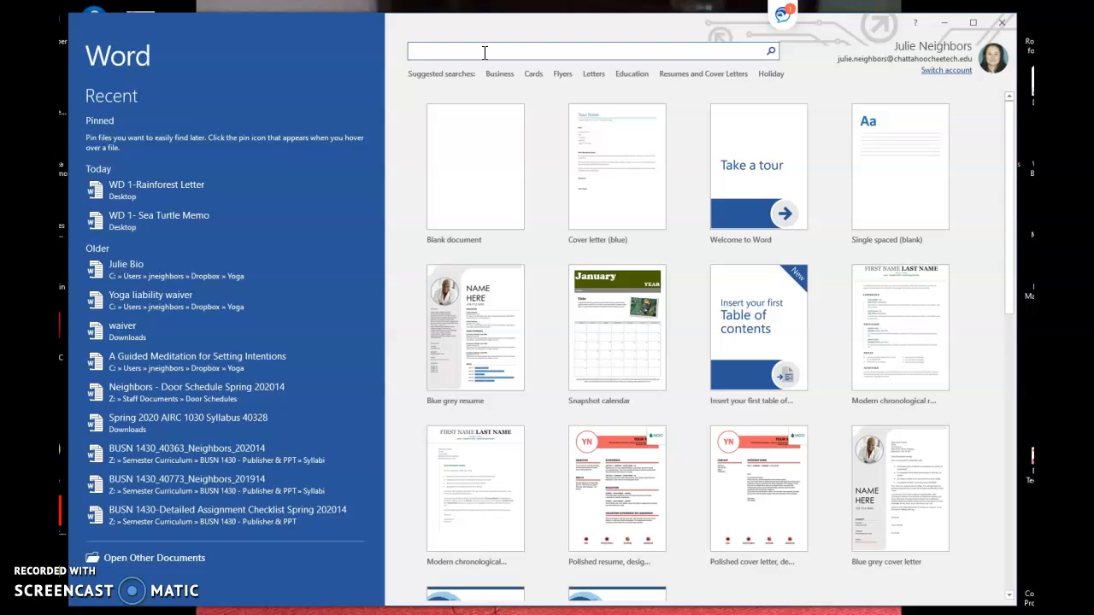
Search the templates for "cover letter blue" and create a document from the Cover letter (blue) template
type("cover letter blue")
key("Return")
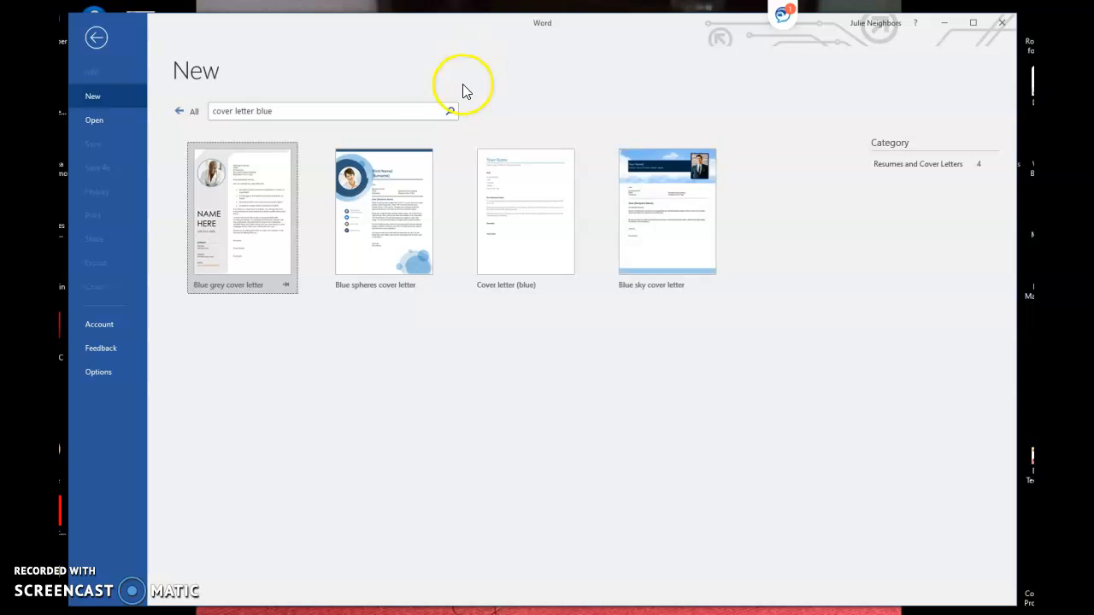
left_click(529, 242)
left_click(661, 291)
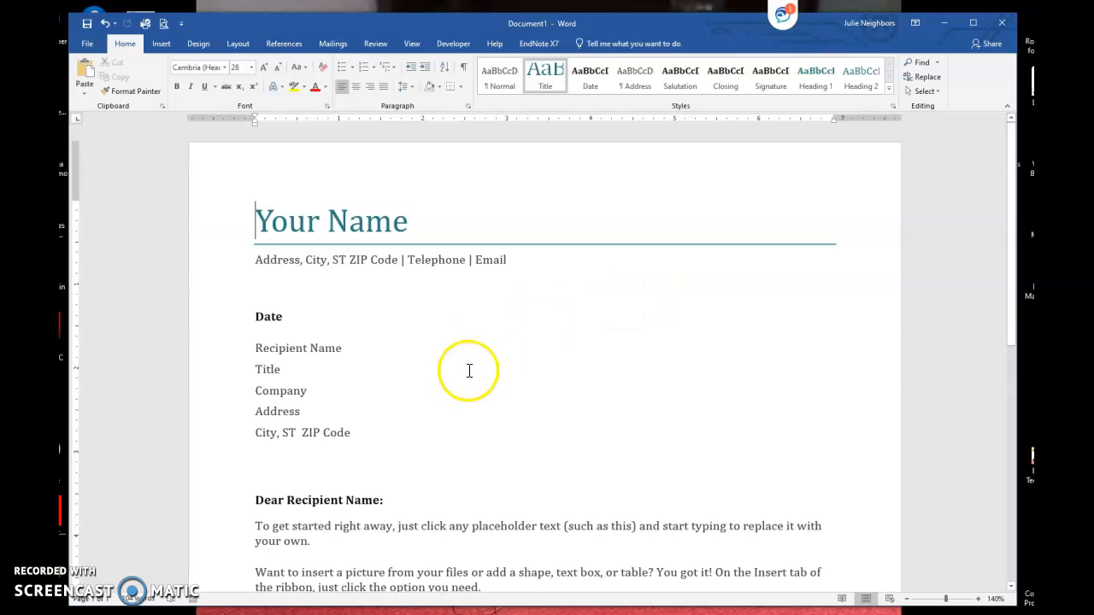
Fill in the date March 13, 2017 and the recipient's name, title Manager, company Rainforest Lodge and P.O. box, with an empty line below
left_click(272, 225)
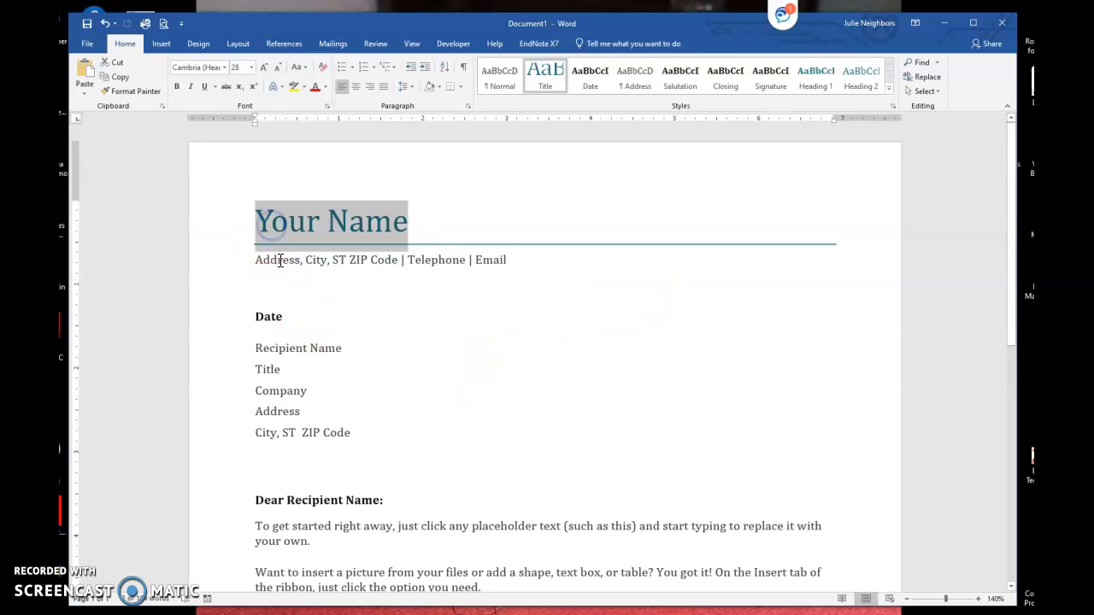
left_click(279, 261)
left_click(288, 353)
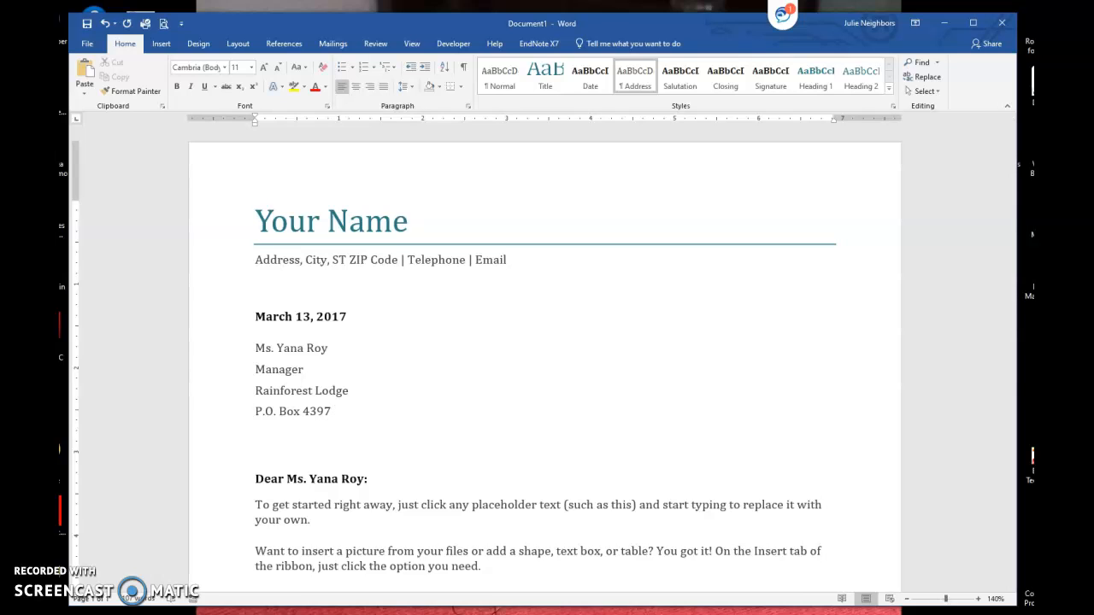
key("Return")
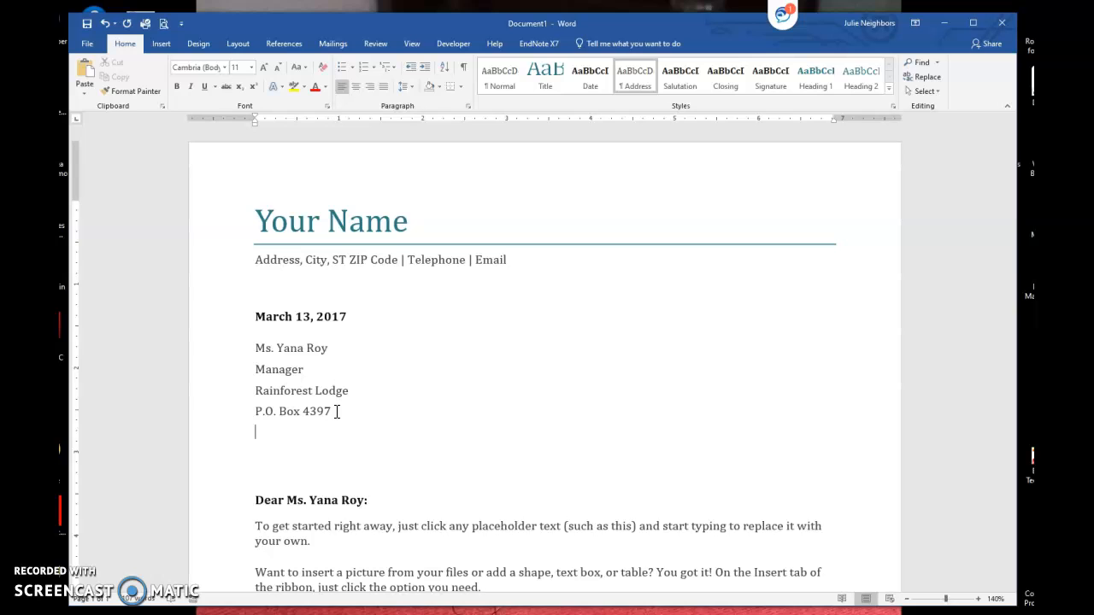
left_click(361, 428)
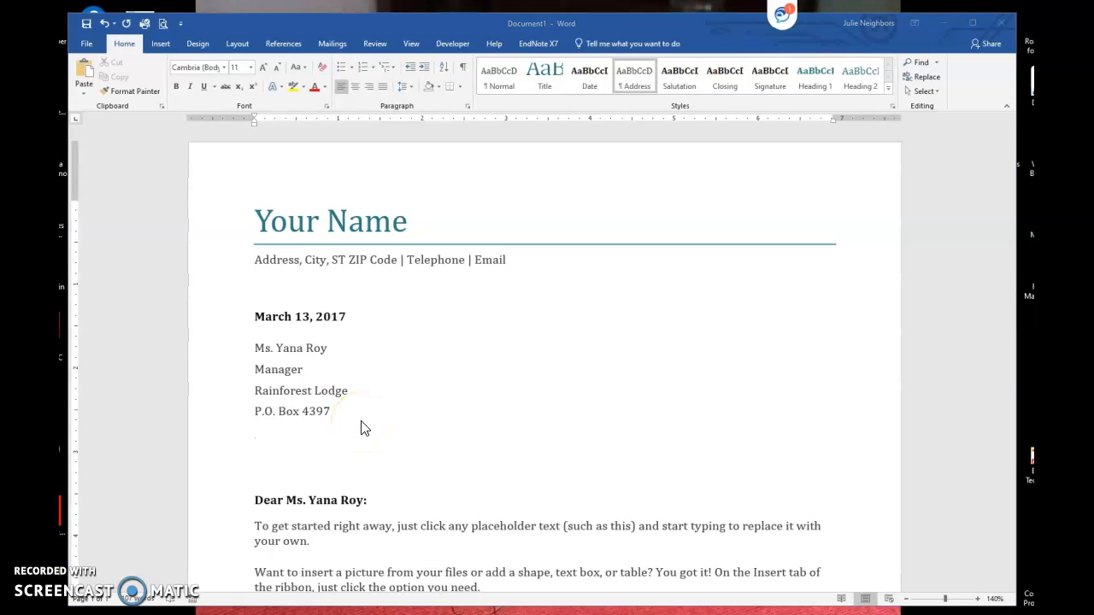
left_click(401, 443)
left_click(205, 194)
Save the letter to the Desktop as WD 1-Rainforest Letter.docx, replacing the existing file
left_click(89, 44)
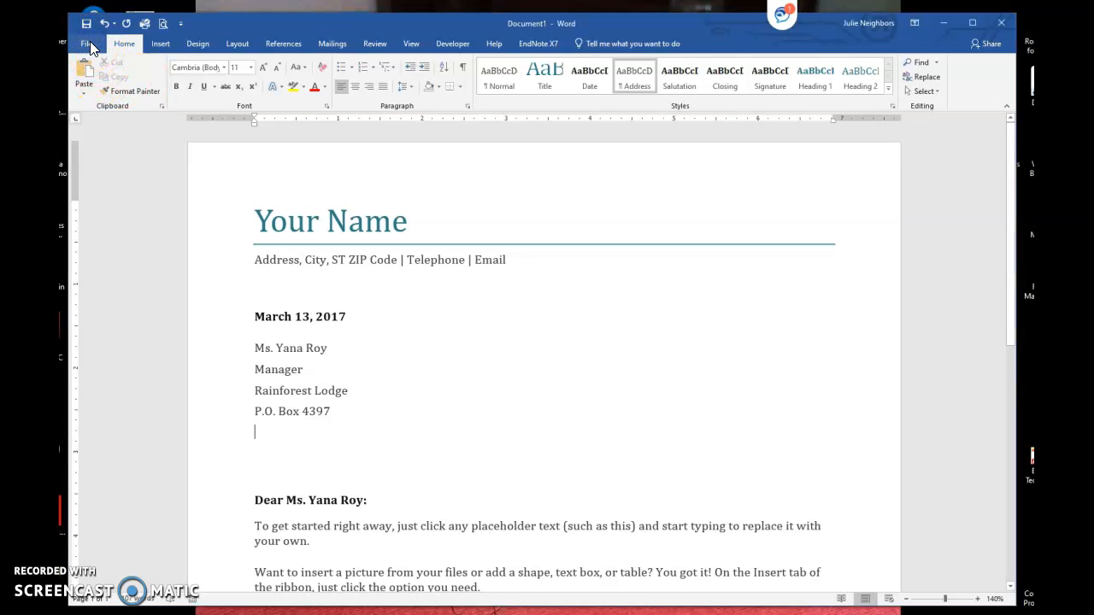
left_click(89, 44)
left_click(103, 169)
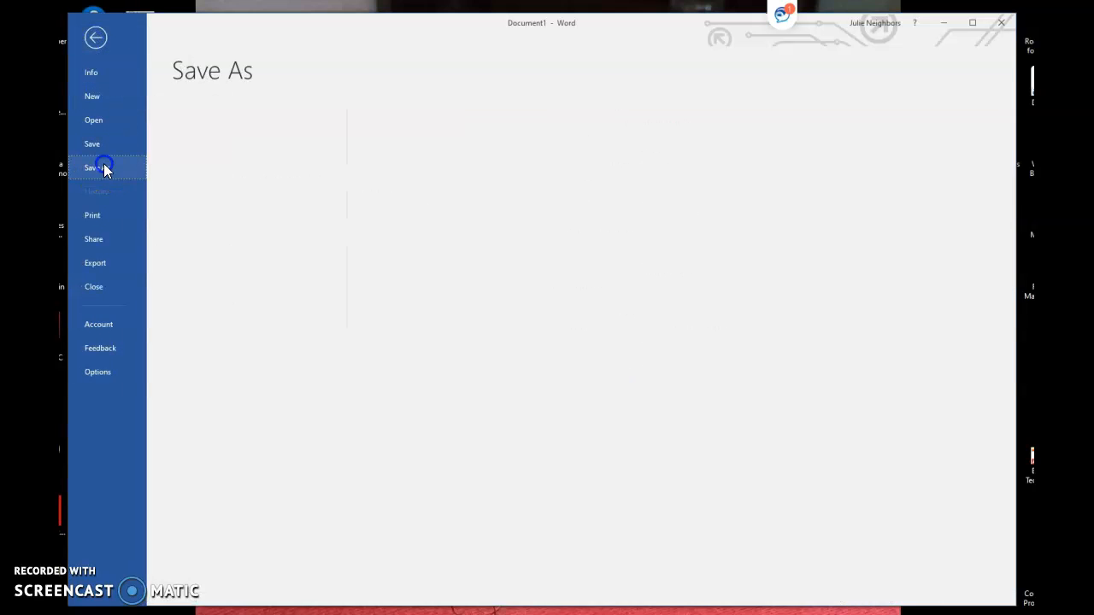
left_click(236, 384)
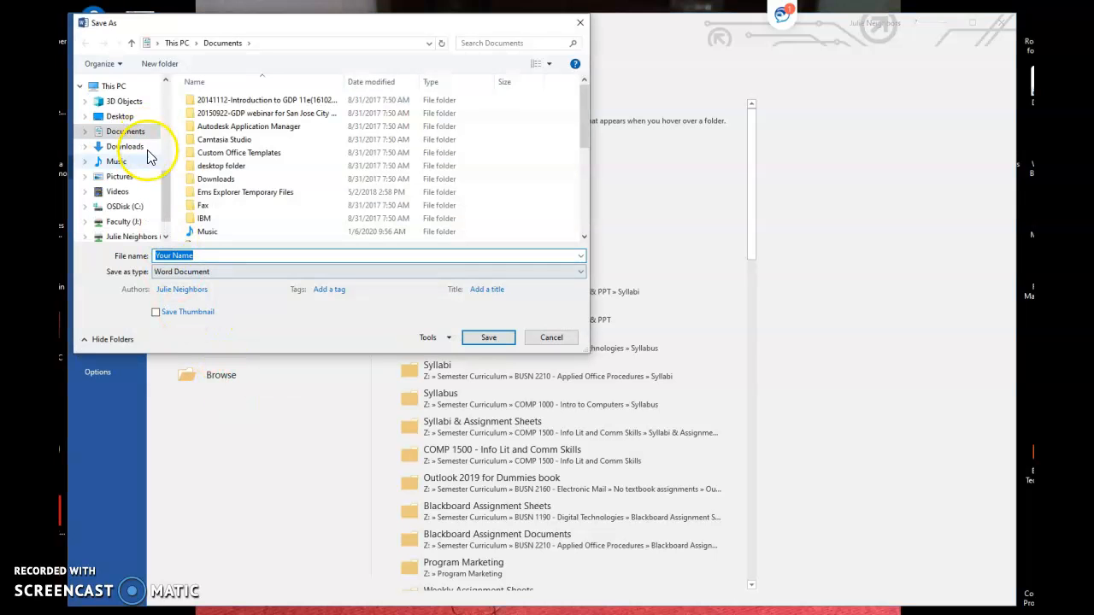
scroll(141, 154, "up", 5)
left_click(115, 120)
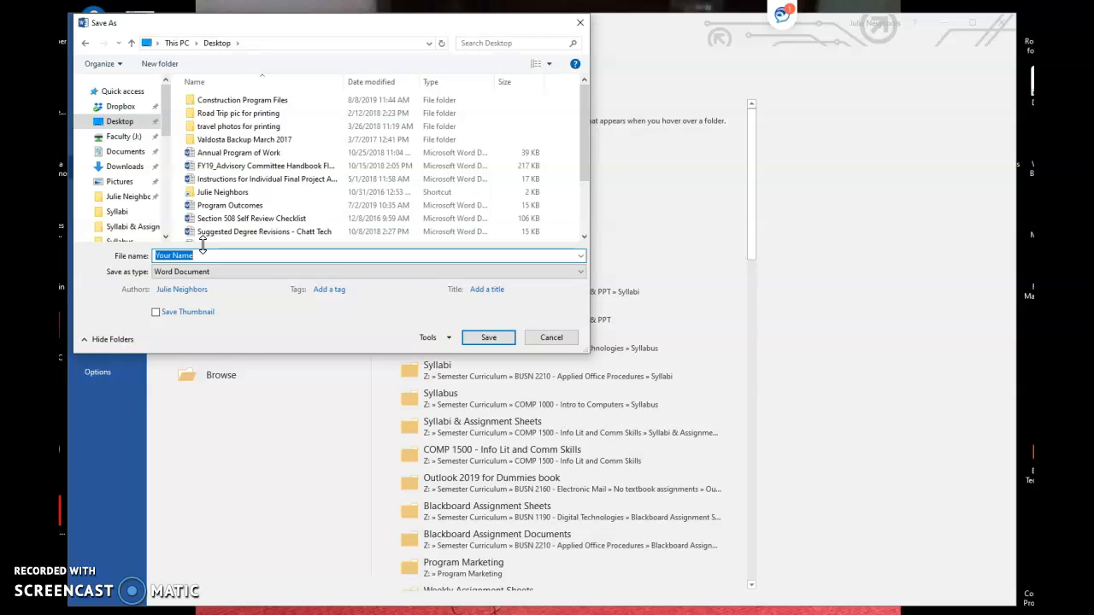
type("WD 1-Rainforest Letter.docx")
left_click(493, 339)
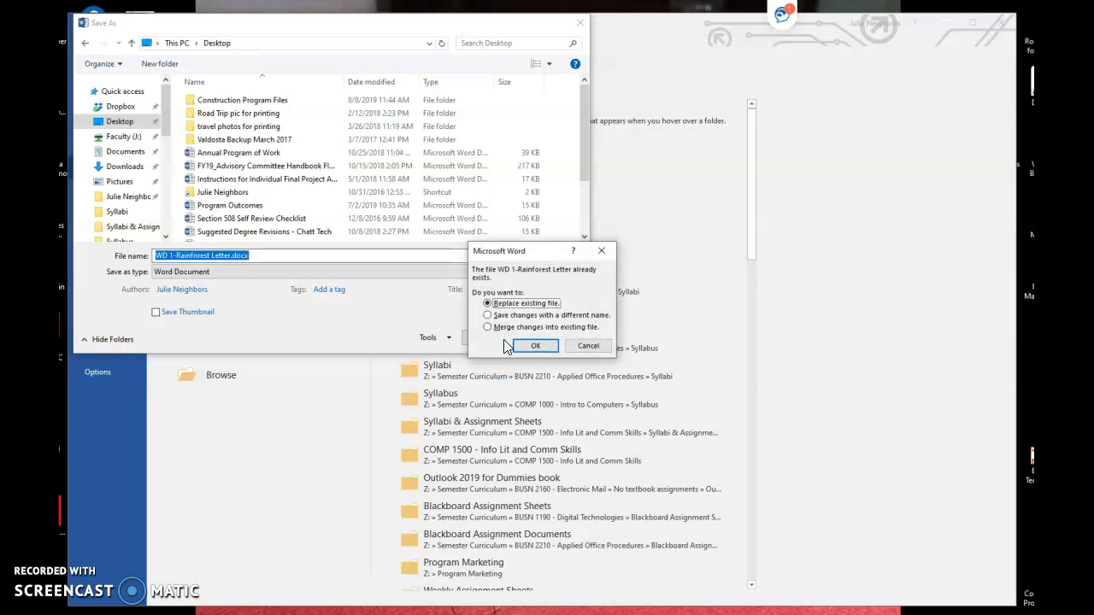
left_click(523, 346)
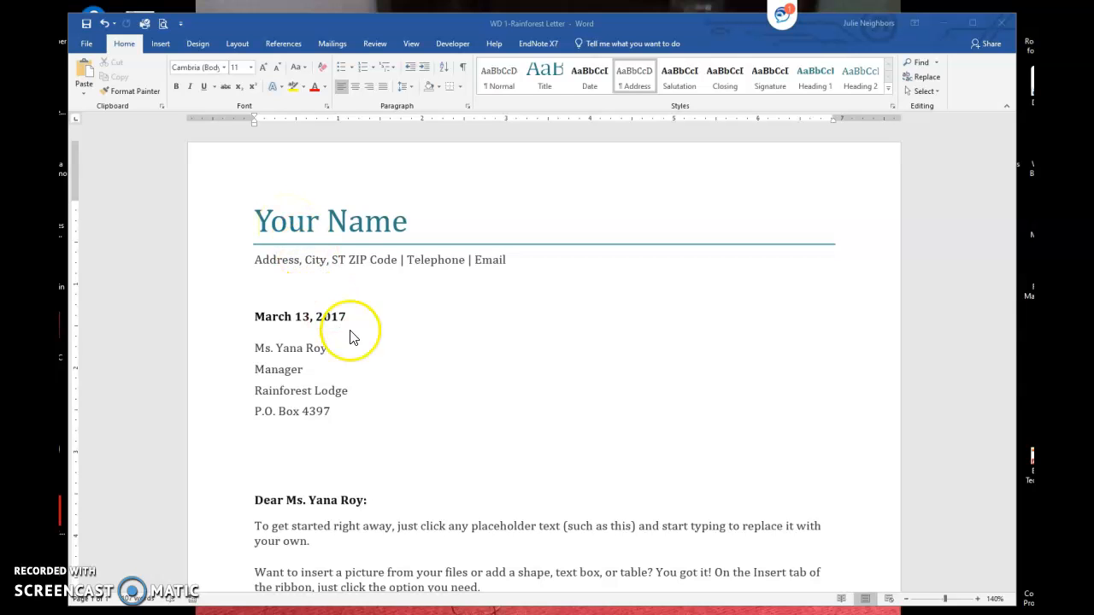
Remove the content control from the Your Name heading and replace the heading with Reason2Go
left_click(378, 327)
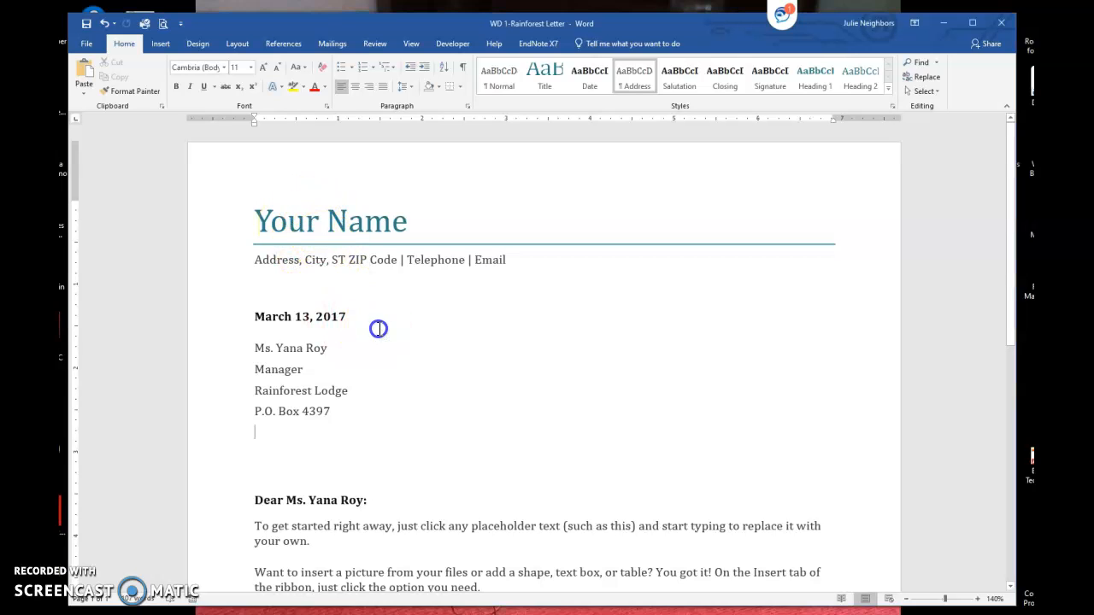
scroll(378, 464, "down", 4)
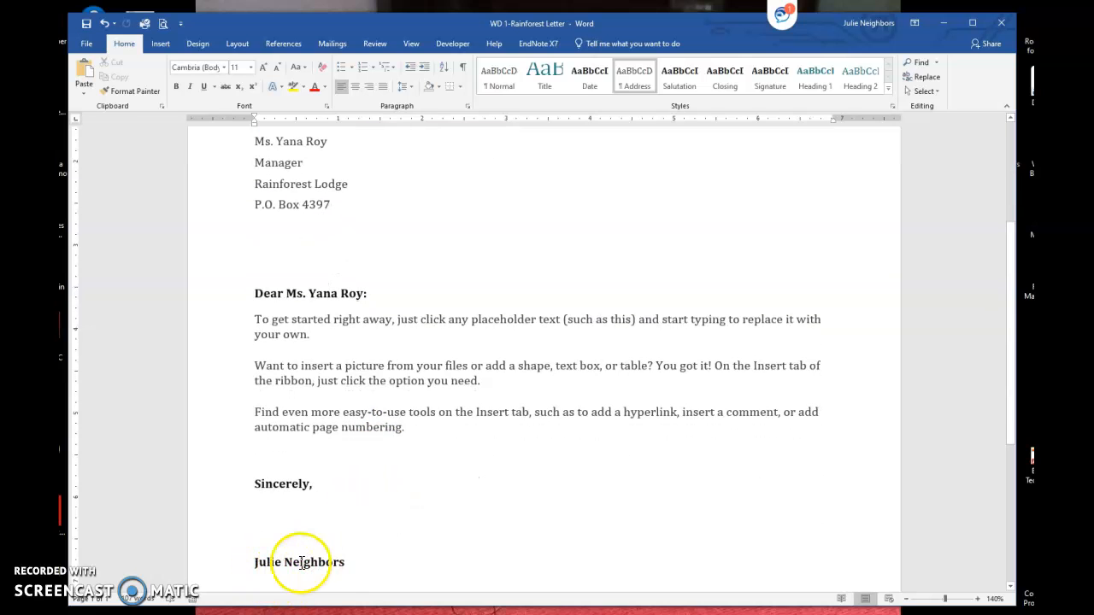
scroll(327, 546, "up", 4)
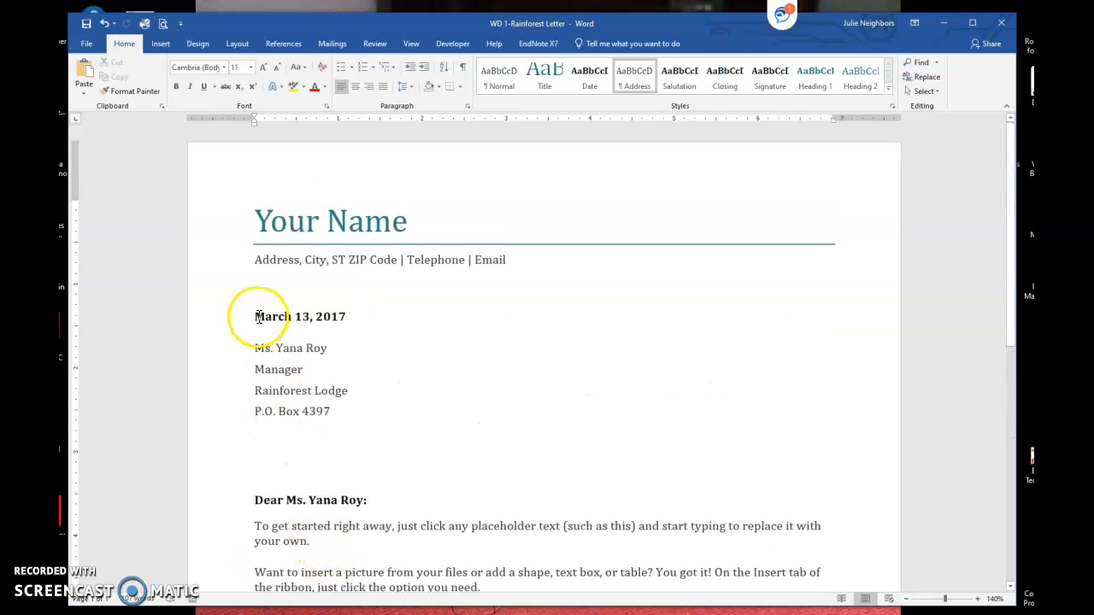
left_click(276, 224)
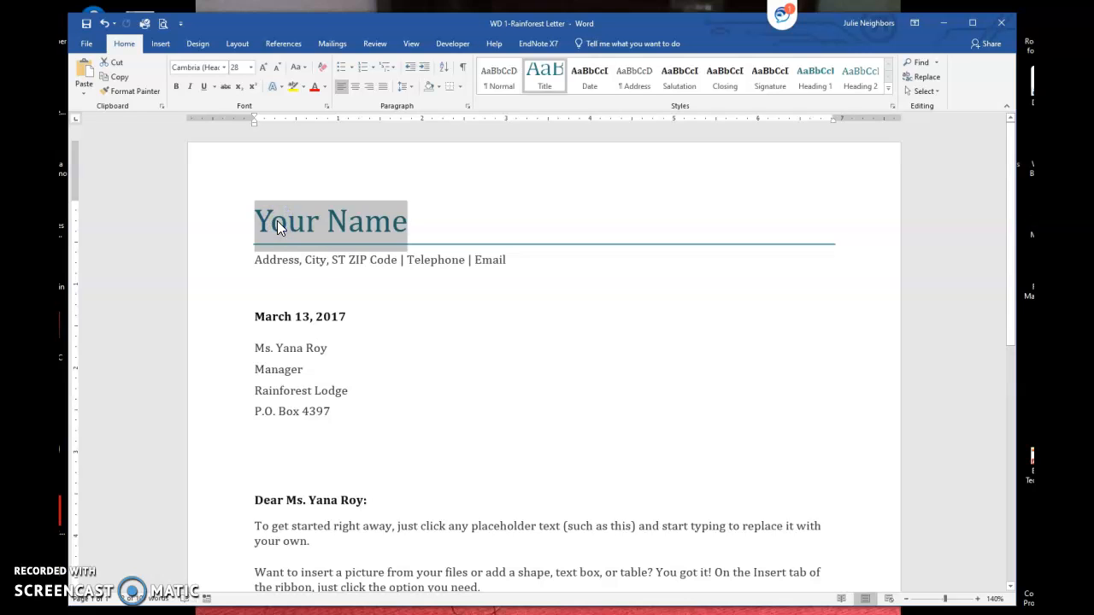
right_click(276, 224)
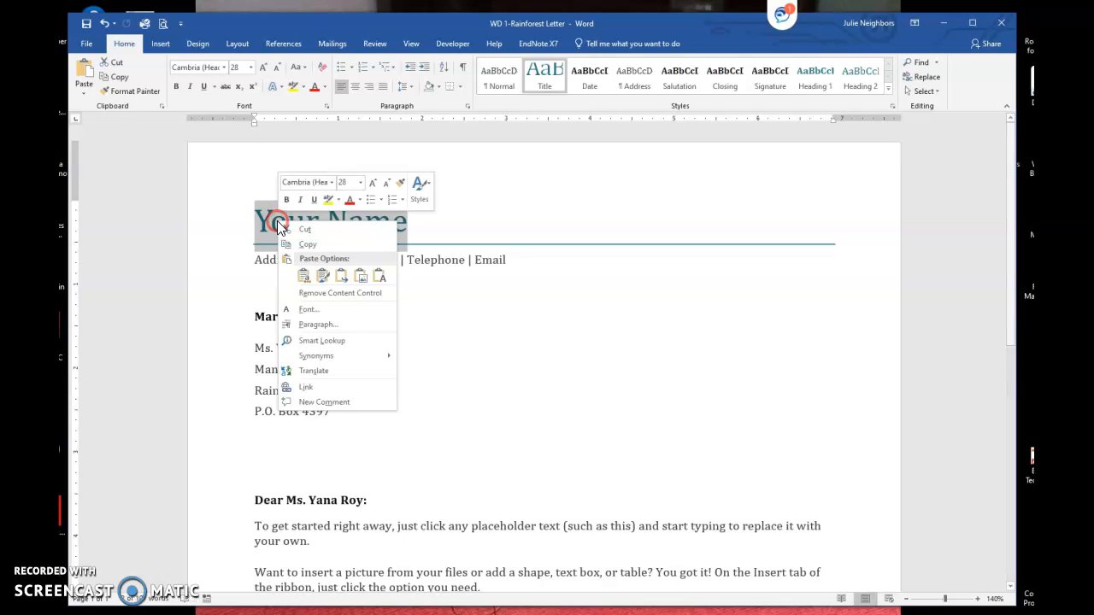
left_click(319, 294)
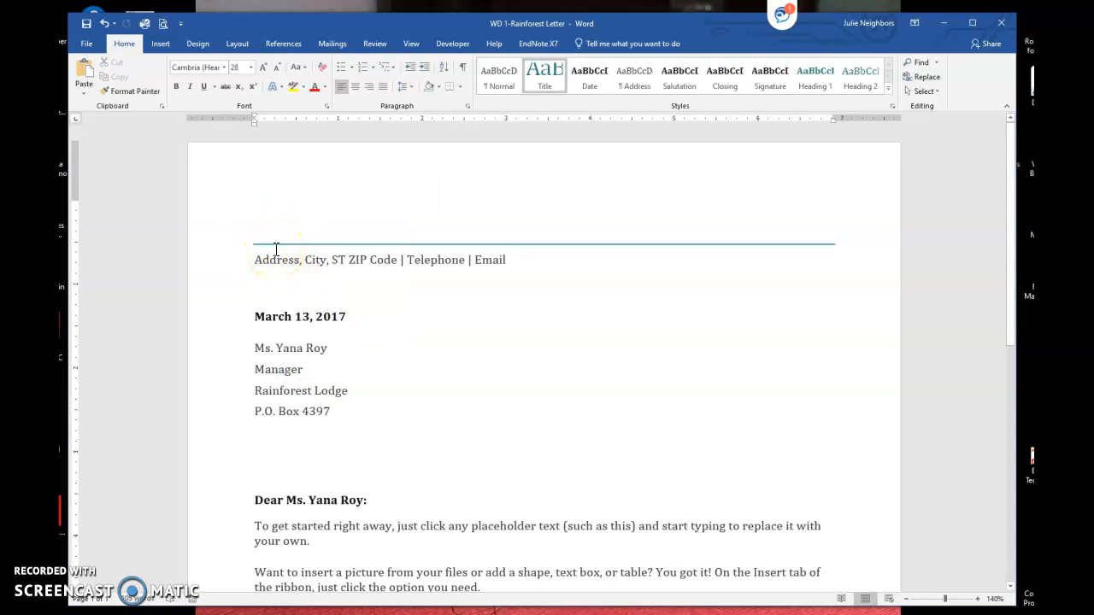
type("Reaso")
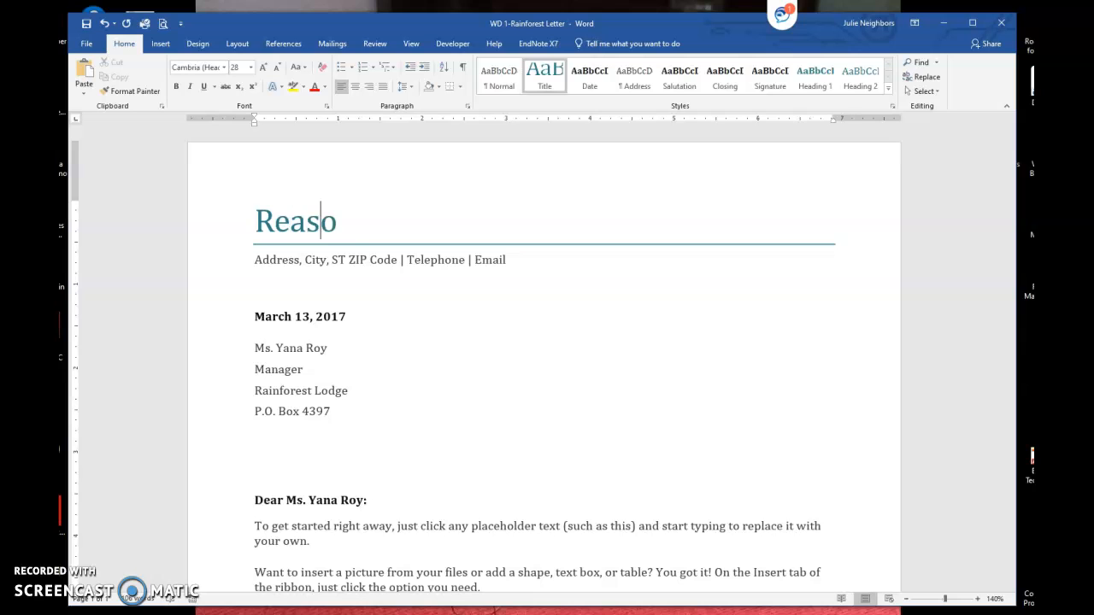
type("n2Go")
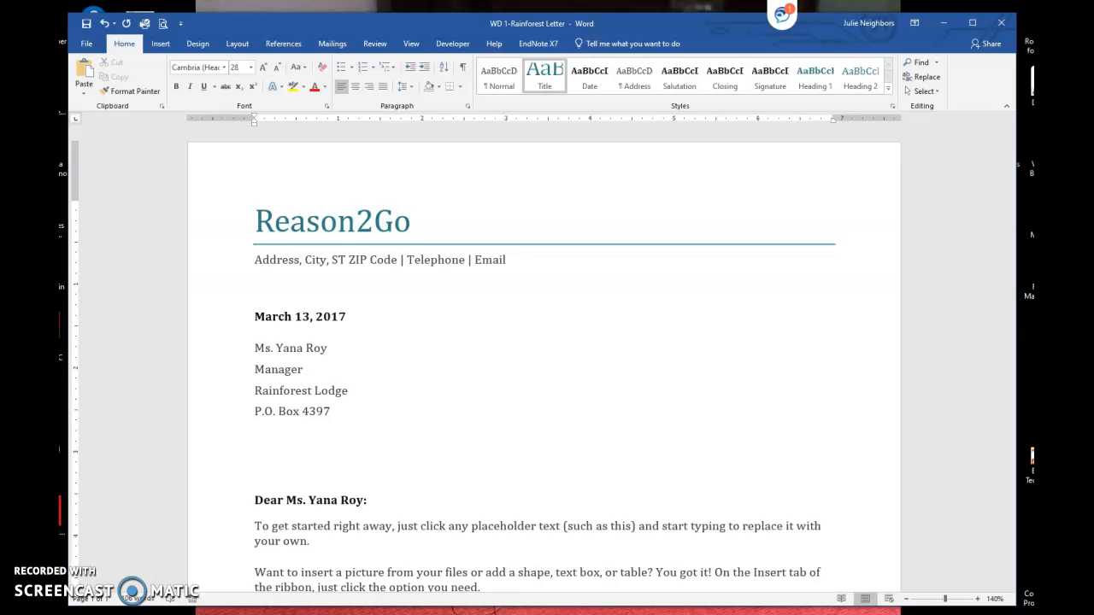
scroll(410, 481, "down", 5)
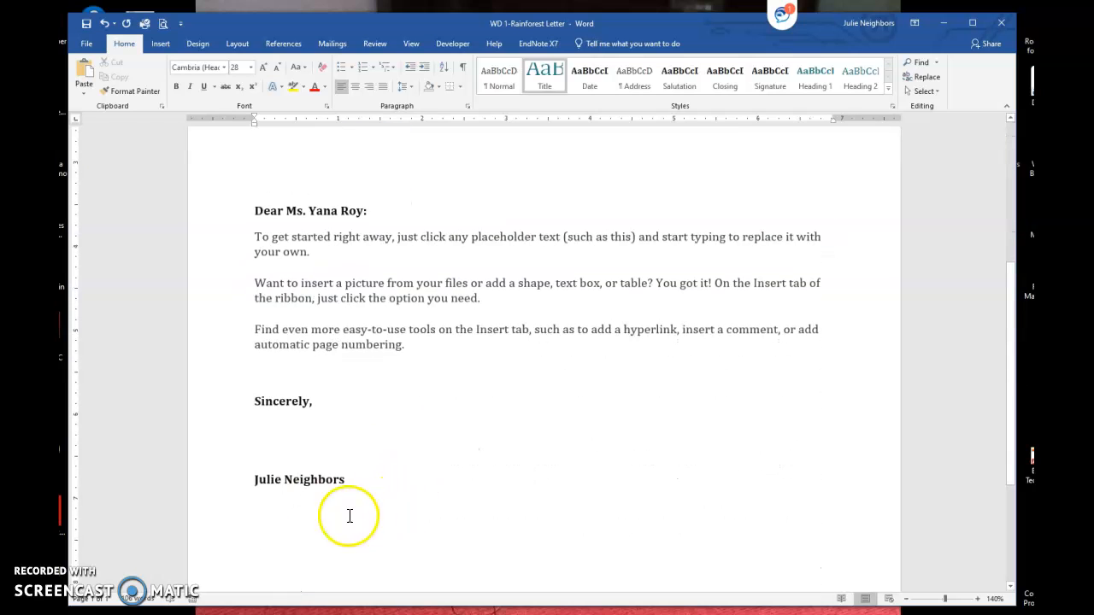
scroll(402, 478, "up", 5)
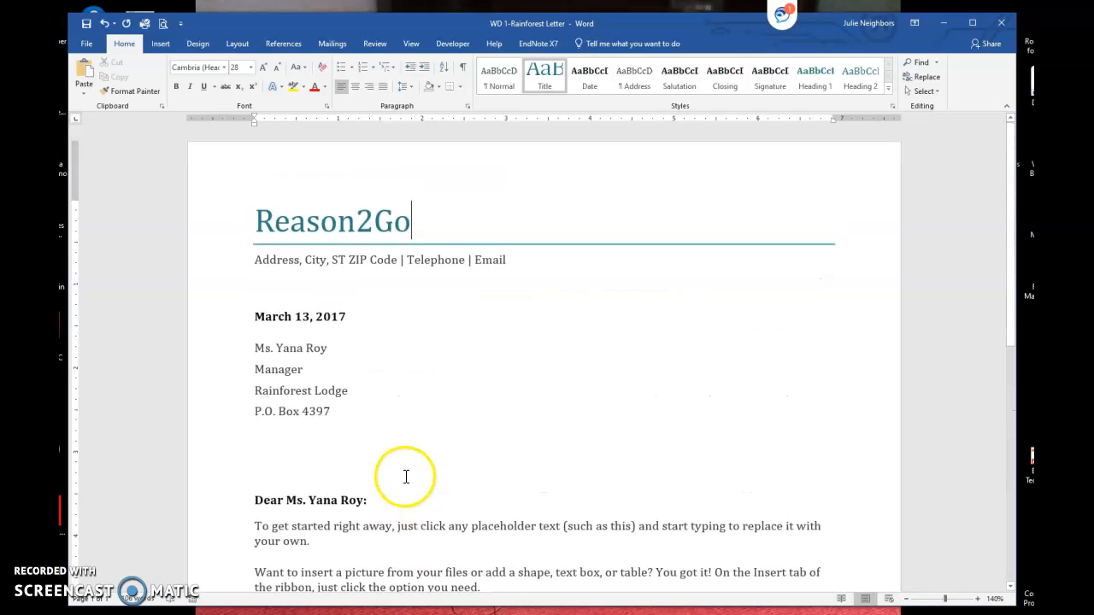
left_click(264, 260)
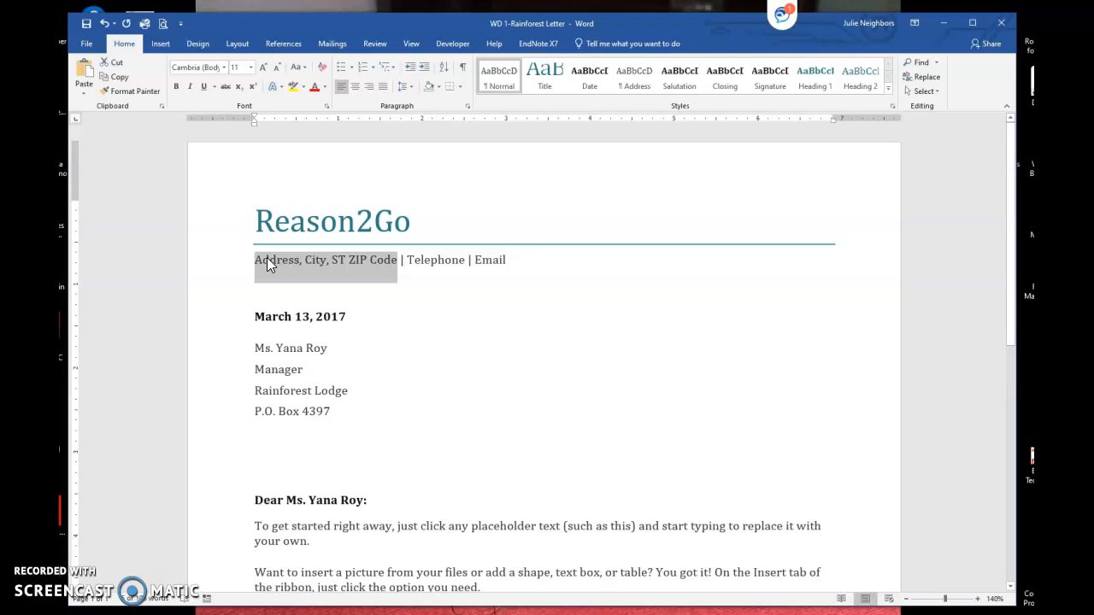
type("Travel")
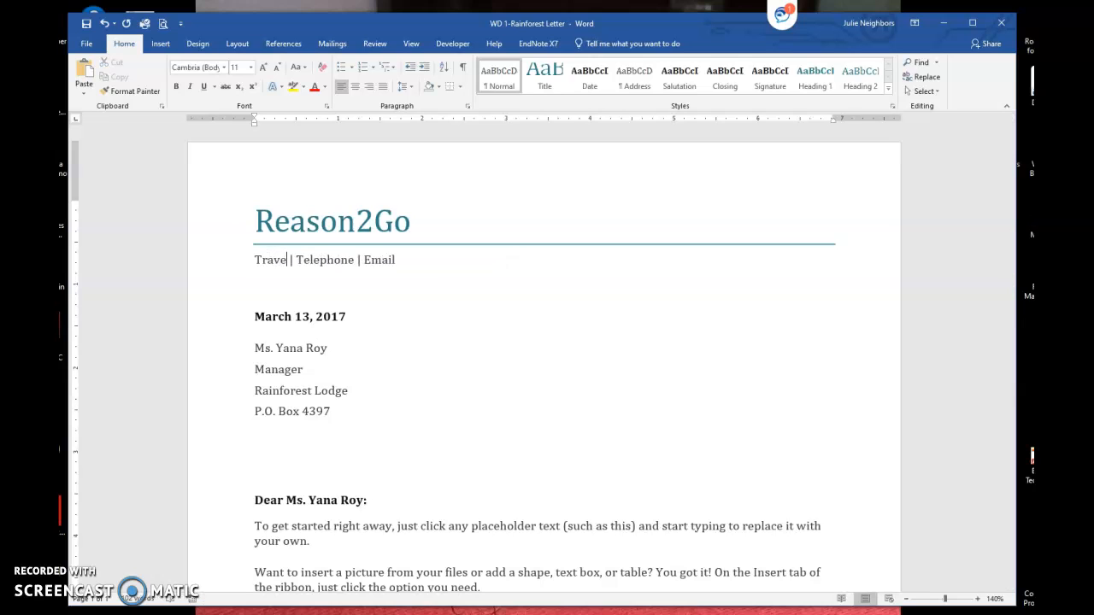
left_click(317, 260)
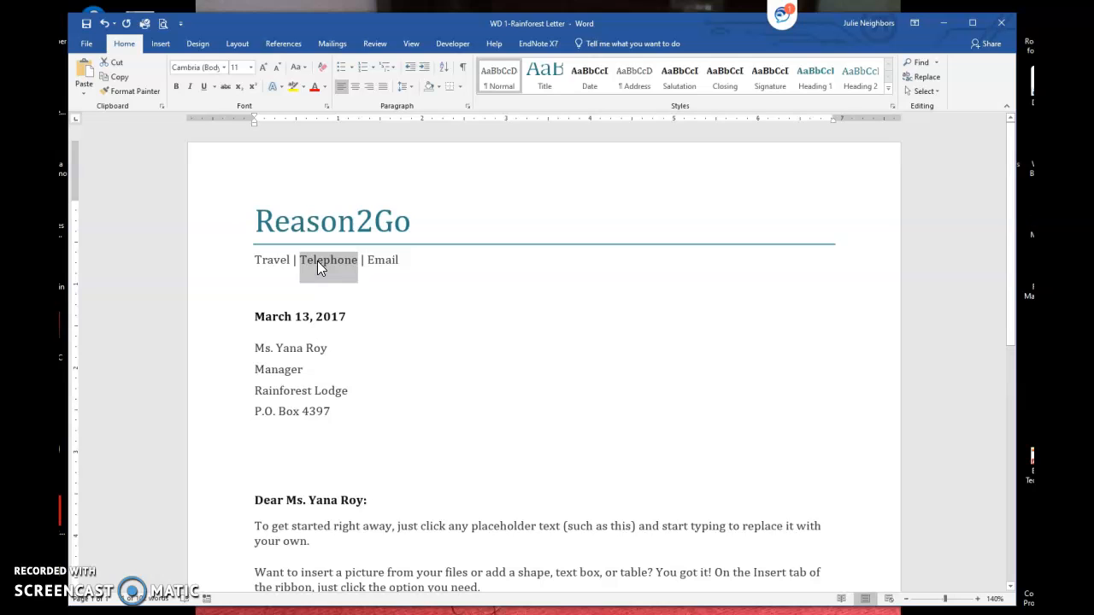
type("Volu")
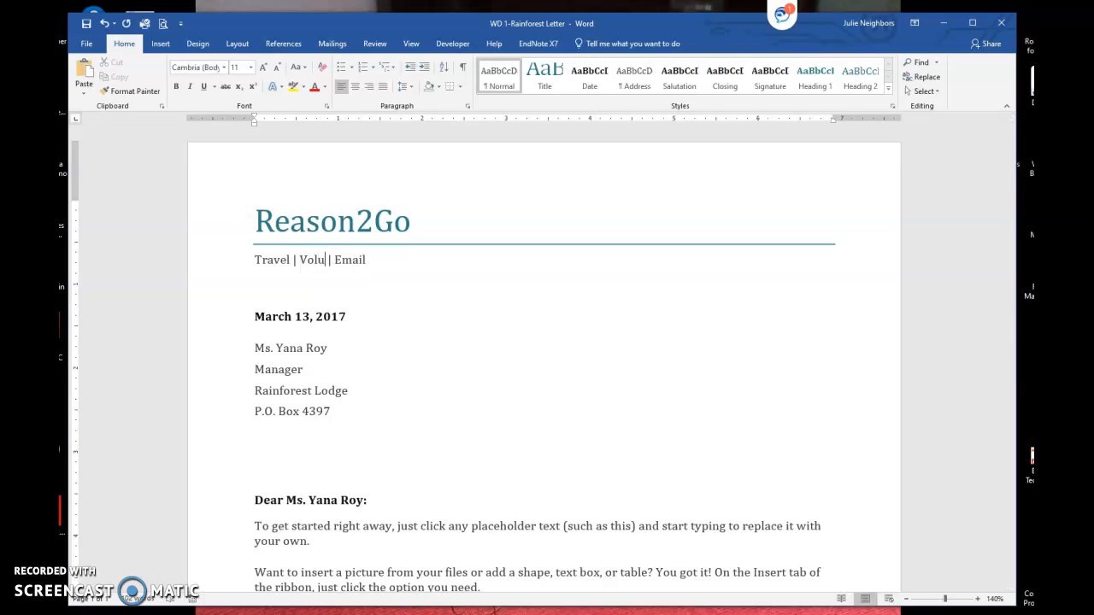
type("nteer")
left_click(381, 264)
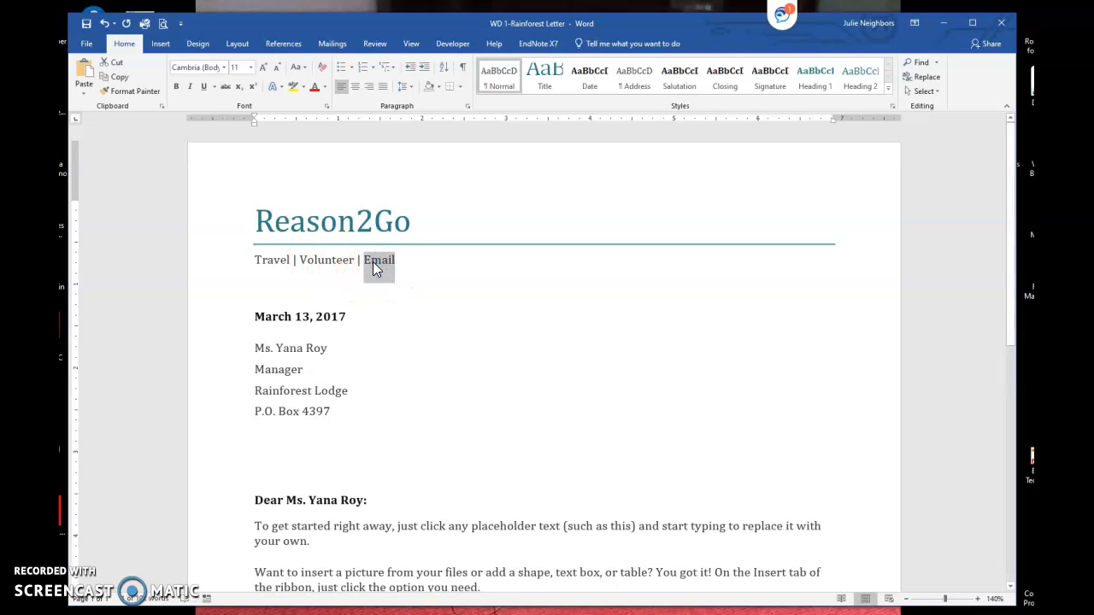
type("www")
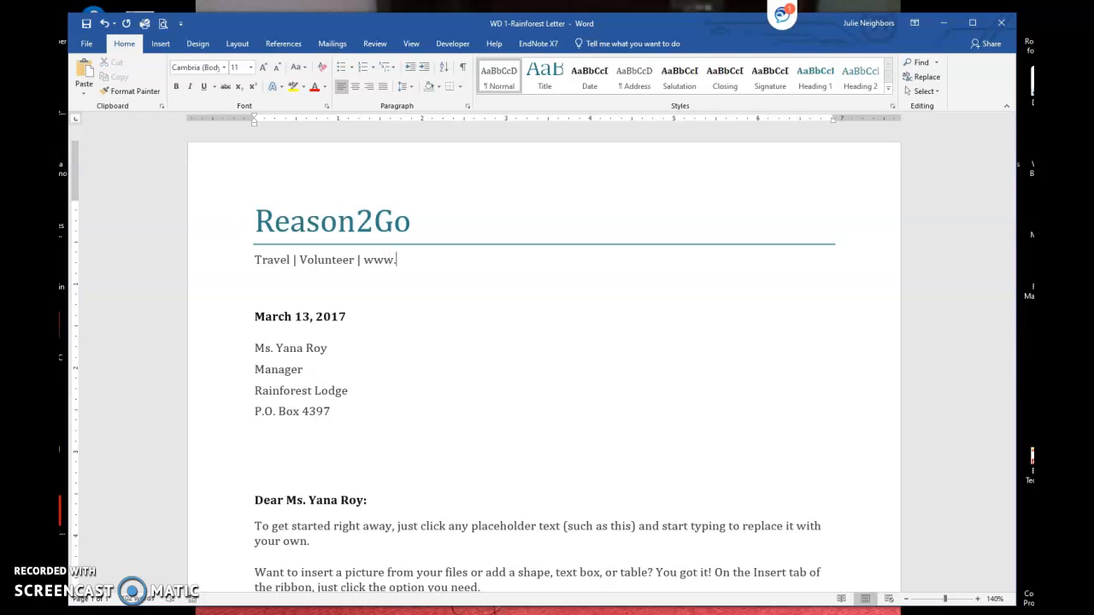
type(".r2g.com")
left_click(391, 415)
left_click(383, 427)
Remove the content control from the salutation and delete the recipient's first name, keeping Ms. and the surname
scroll(394, 434, "down", 1)
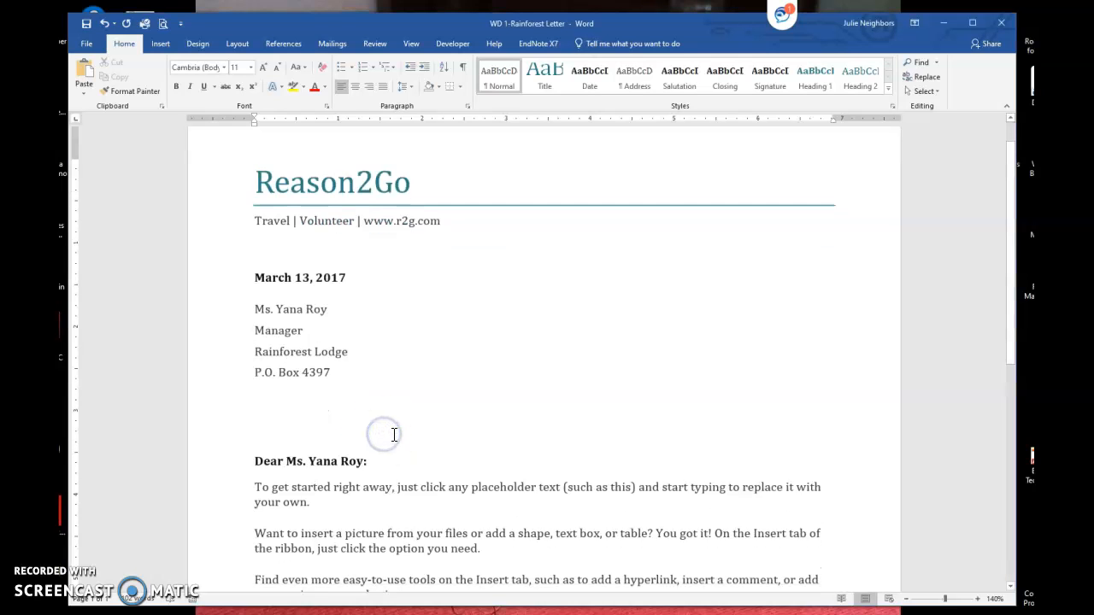
scroll(393, 434, "down", 2)
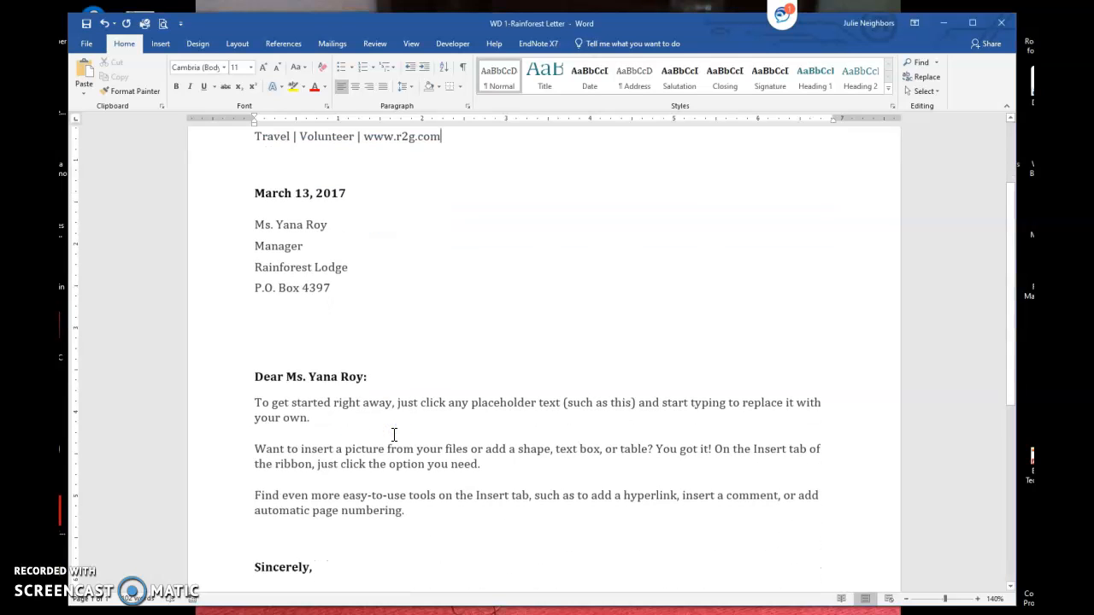
left_click(301, 377)
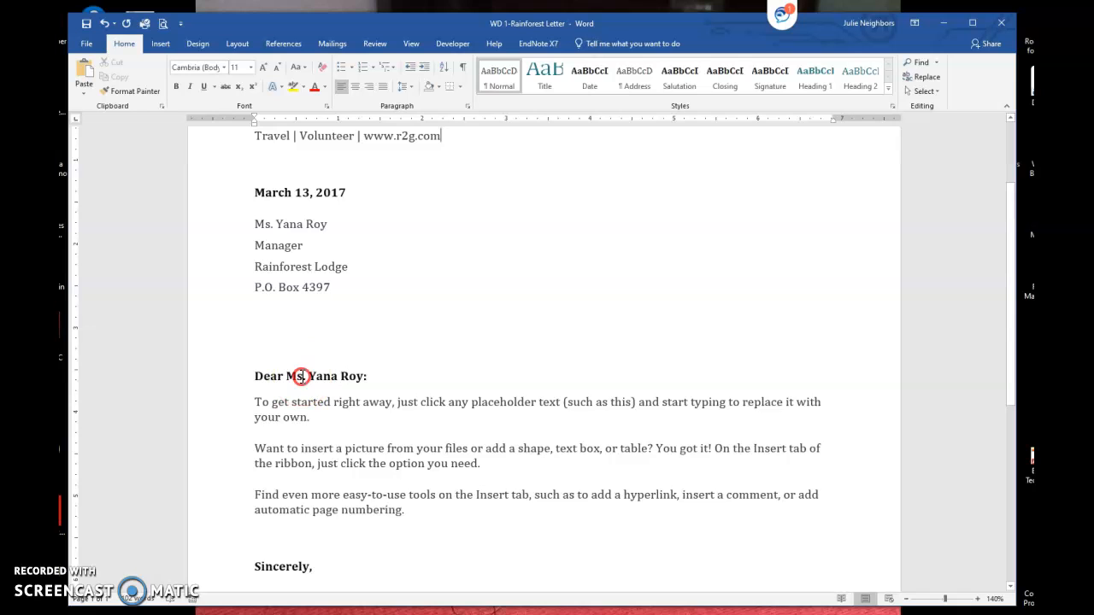
right_click(301, 377)
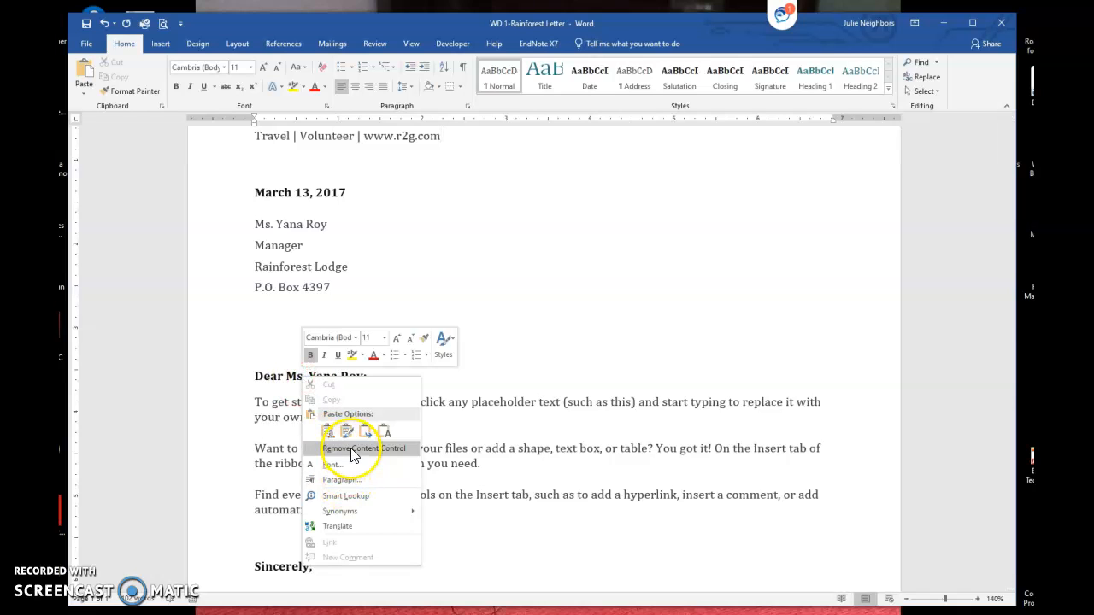
left_click(352, 451)
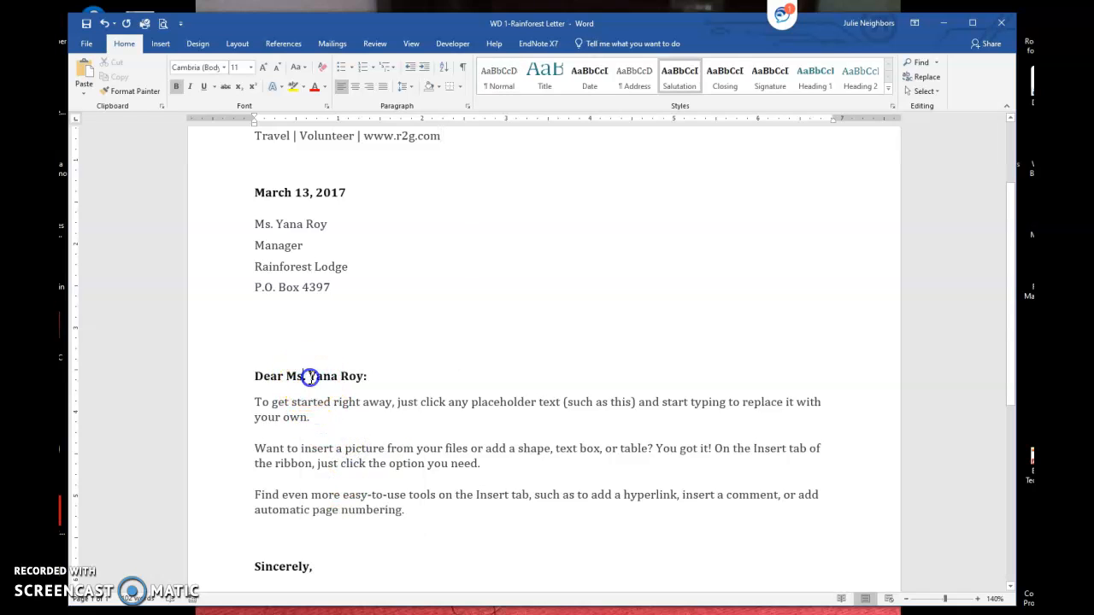
key("Delete")
key("Delete")
key("Delete")
key("Delete")
key("Delete")
key("Delete")
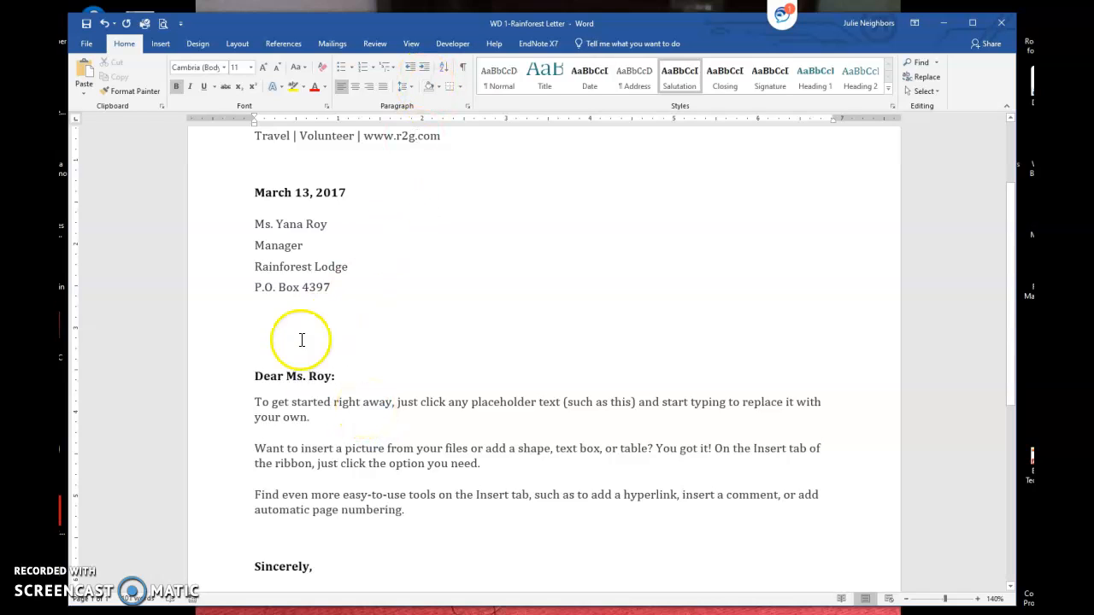
Replace the body placeholder with "Enclosed please find a copy of our contract for the Sea Turtle Conservation Project. We look forward to working with you."
left_click(255, 401)
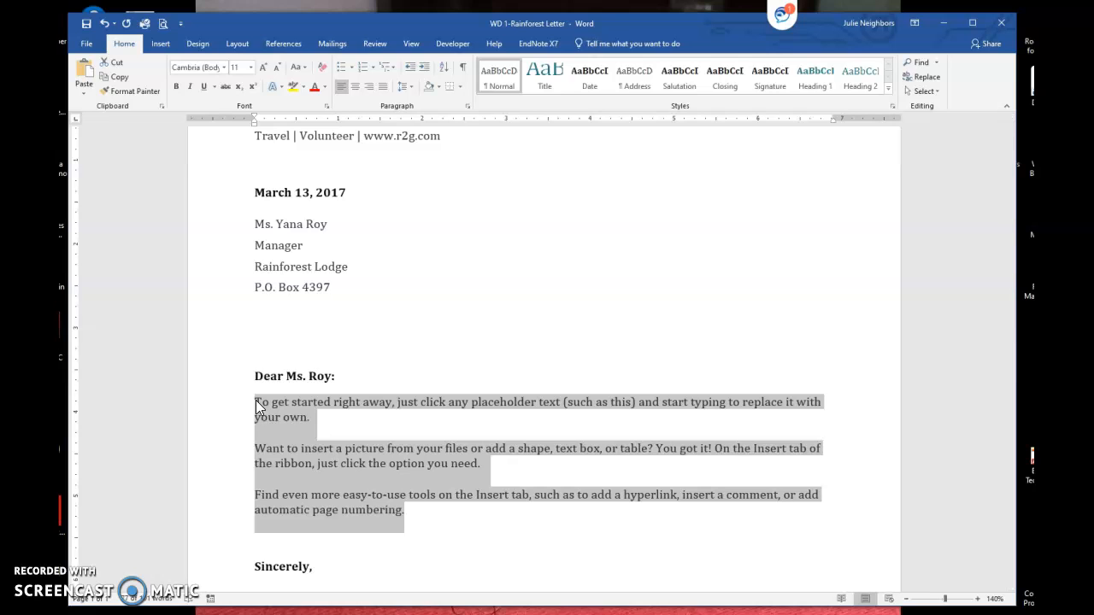
type("Enclosed please find a copy of our contract for the Sea Turtle Conservation Project. We look forward to working with you.")
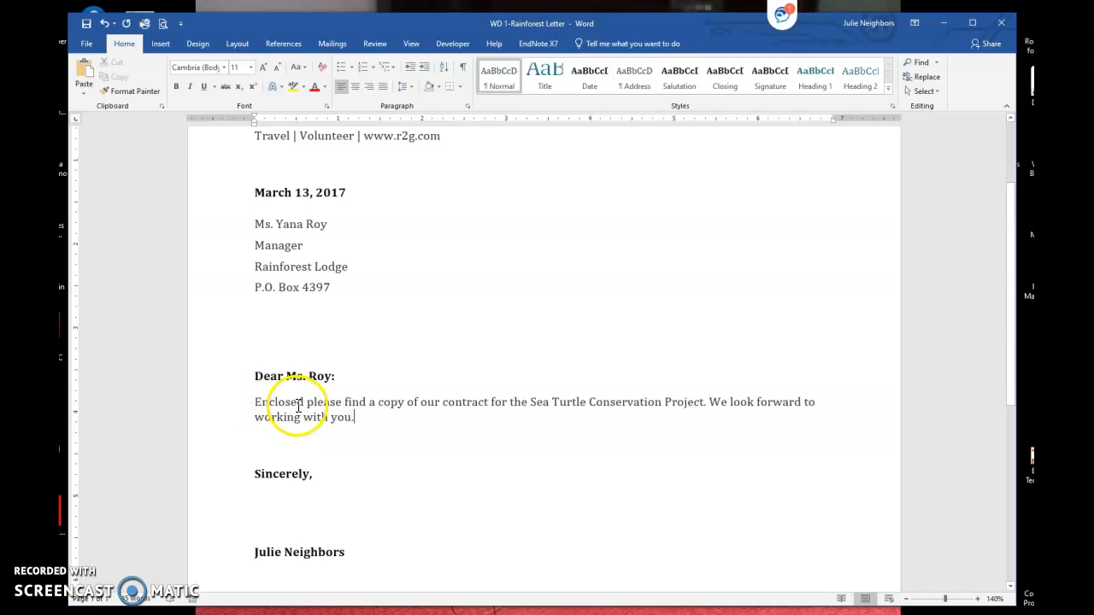
scroll(305, 532, "down", 1)
scroll(290, 530, "down", 1)
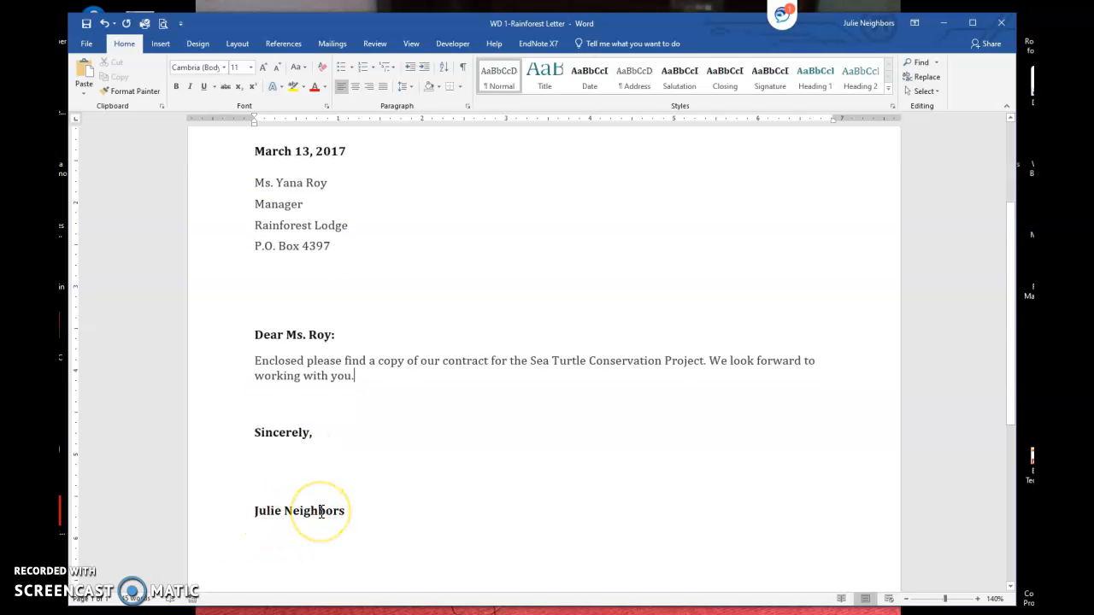
scroll(321, 511, "up", 4)
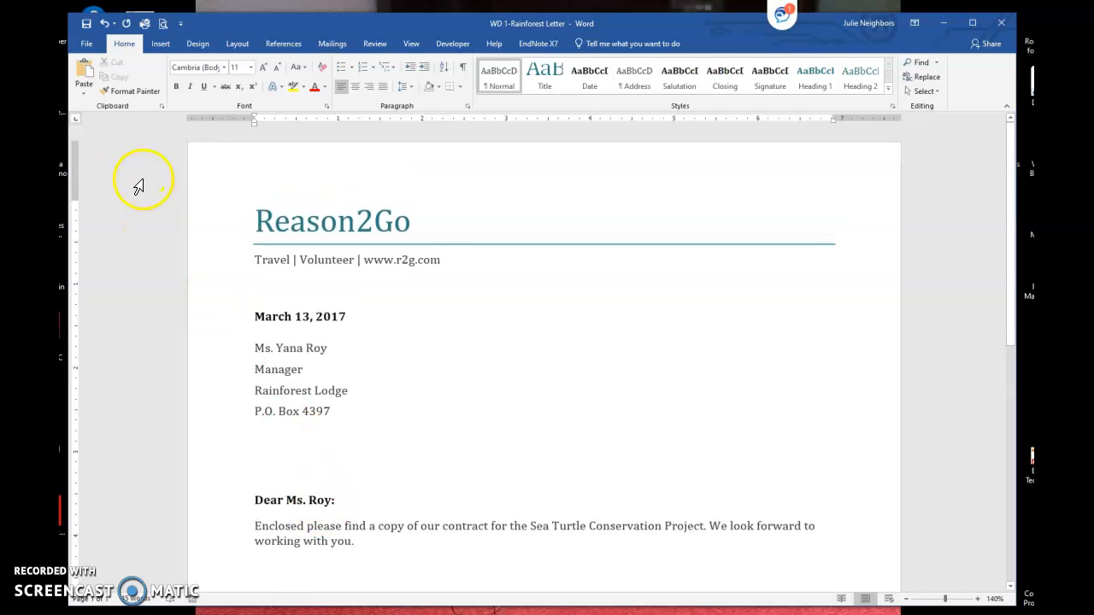